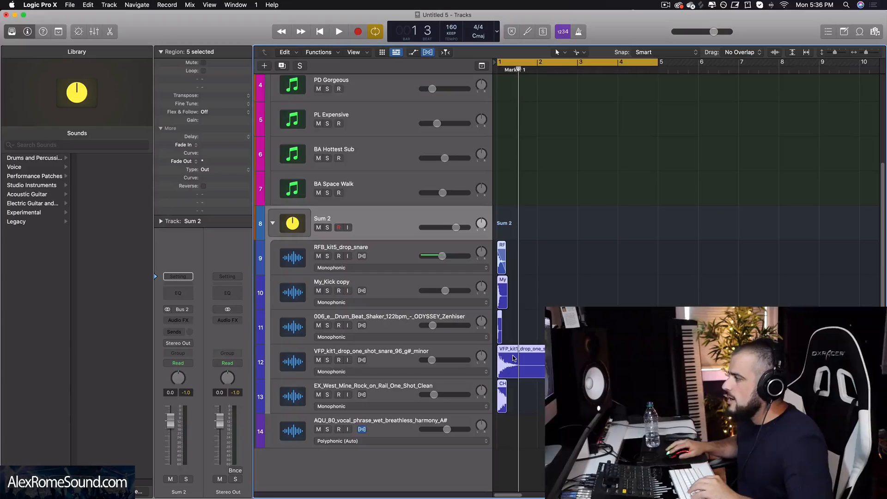
Move the five drum samples aside to about bar 7 and place the My_Kick region at the start of bar 1.
{"action": "key", "text": "shift+d"}
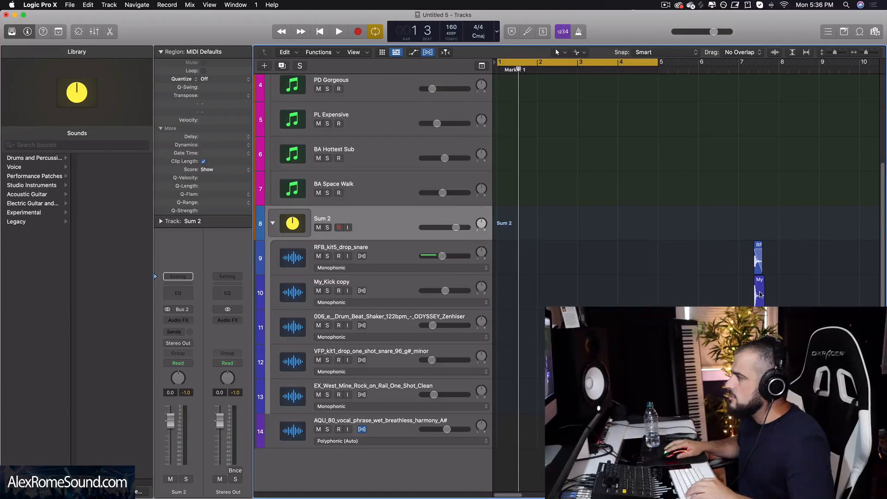
{"action": "left_click_drag", "start_coordinate": [760, 294], "coordinate": [503, 294]}
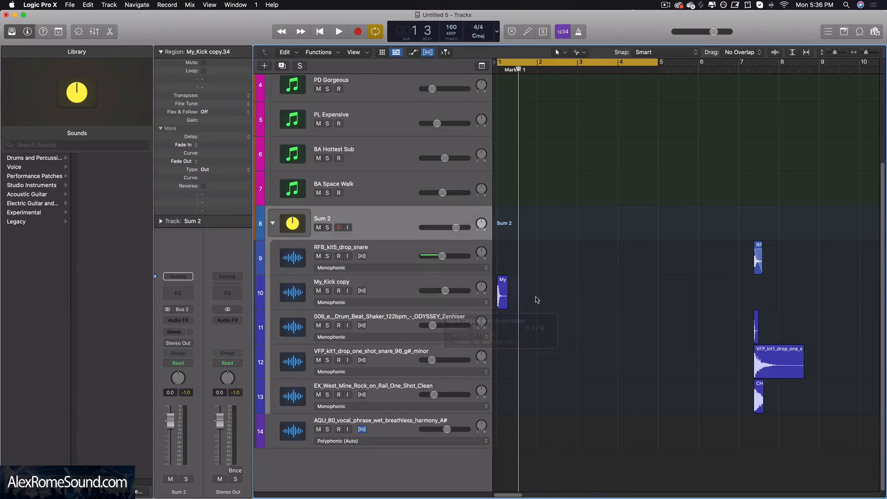
{"action": "left_click", "coordinate": [425, 285]}
{"action": "left_click", "coordinate": [869, 53]}
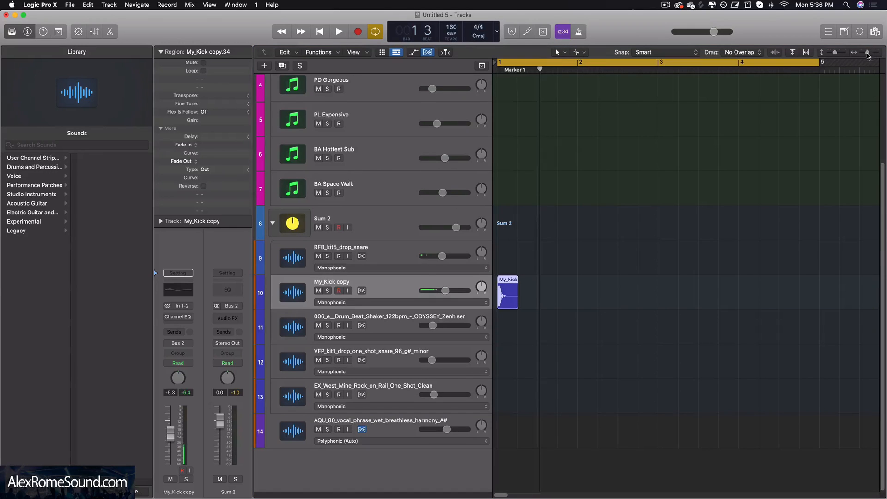
Build the bar 1 groove from kicks and a snare on beat 3, and repeat it into bar 2.
{"action": "key", "text": "super+Left"}
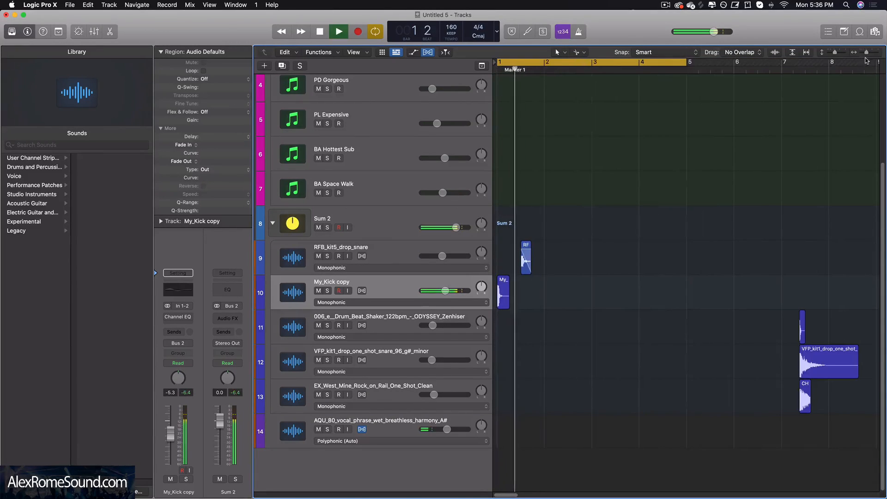
{"action": "key", "text": "super+v"}
{"action": "key", "text": "super+Right"}
{"action": "key", "text": "super+r"}
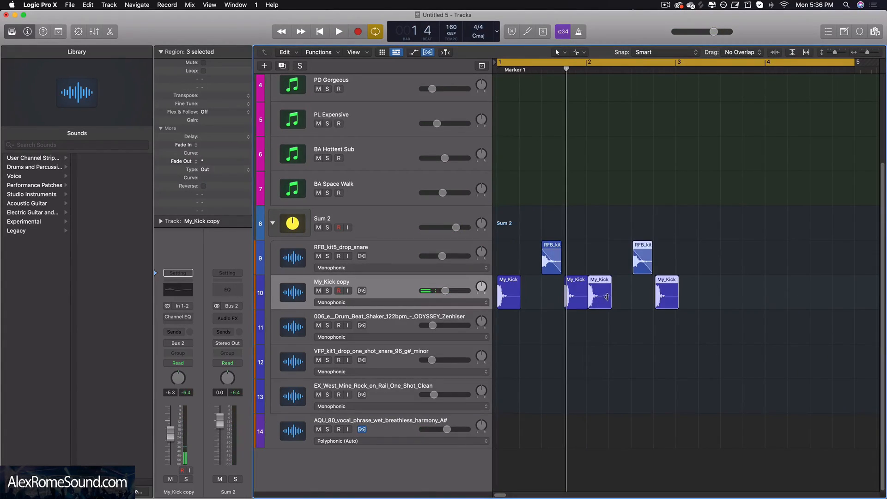
Shift the repeated kicks to bar 3, keeping a snare in each of the four bars, and play the pattern.
{"action": "left_click_drag", "start_coordinate": [607, 298], "coordinate": [744, 296]}
{"action": "key", "text": "space"}
{"action": "left_click", "coordinate": [867, 53]}
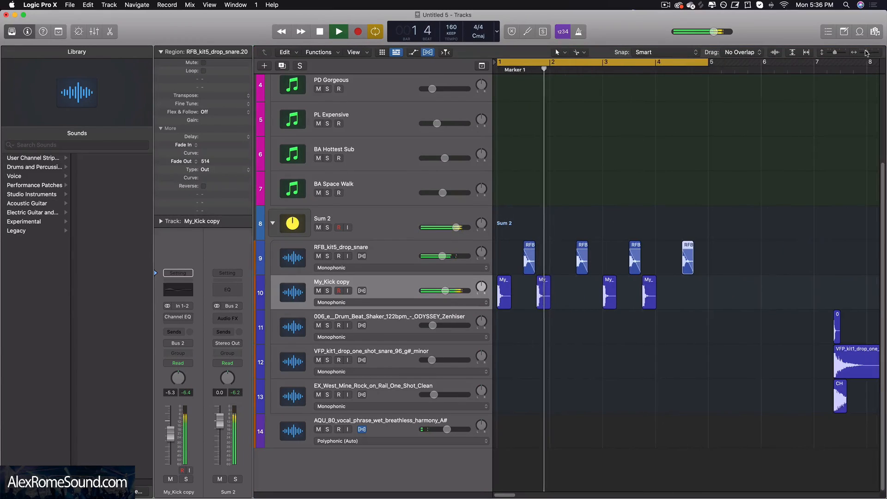
{"action": "left_click", "coordinate": [712, 355]}
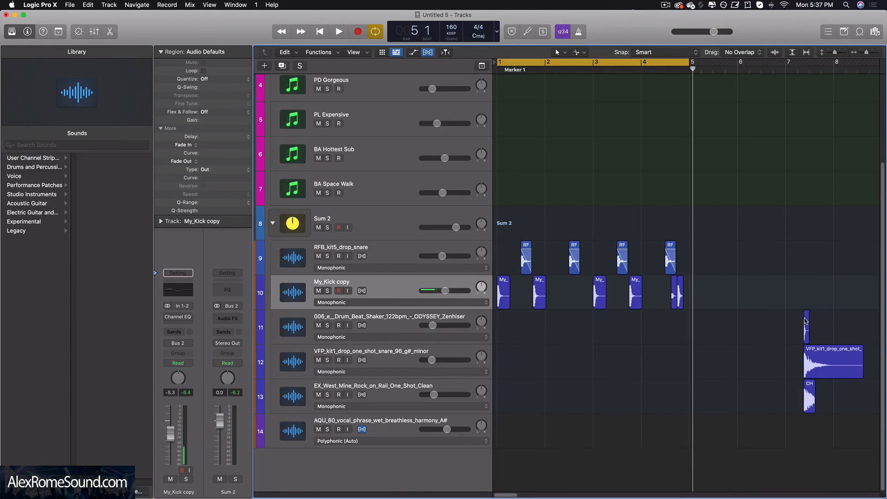
Place shaker hits on beats 1 and 2 of bar 1, repeat them in the following bars and play them back.
{"action": "left_click_drag", "start_coordinate": [806, 321], "coordinate": [516, 329]}
{"action": "key", "text": "super+Right"}
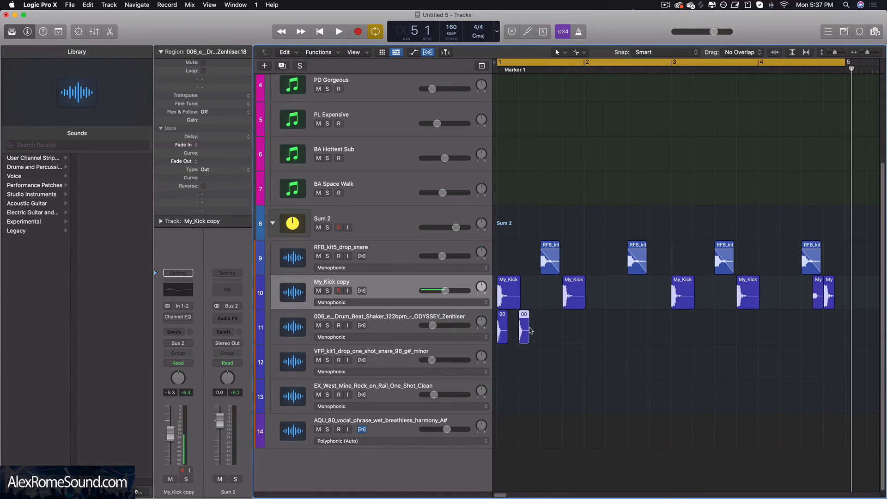
{"action": "key", "text": "super+r"}
{"action": "key", "text": "space"}
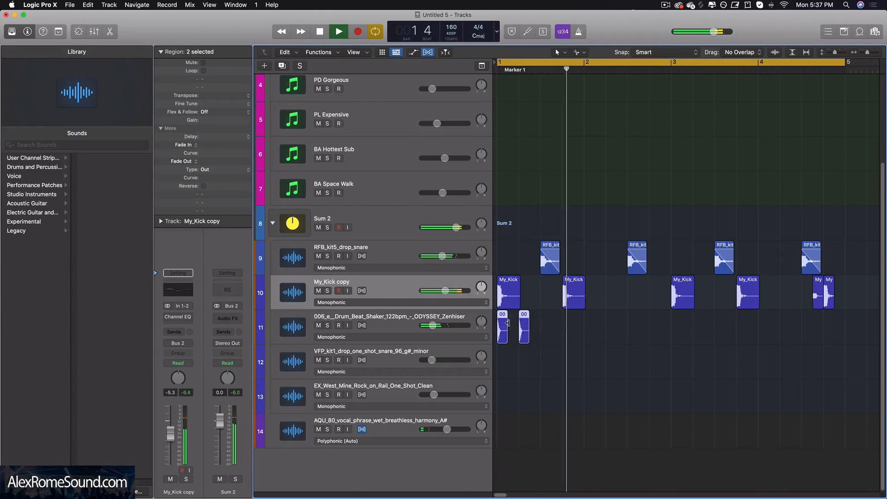
{"action": "key", "text": "shift+f"}
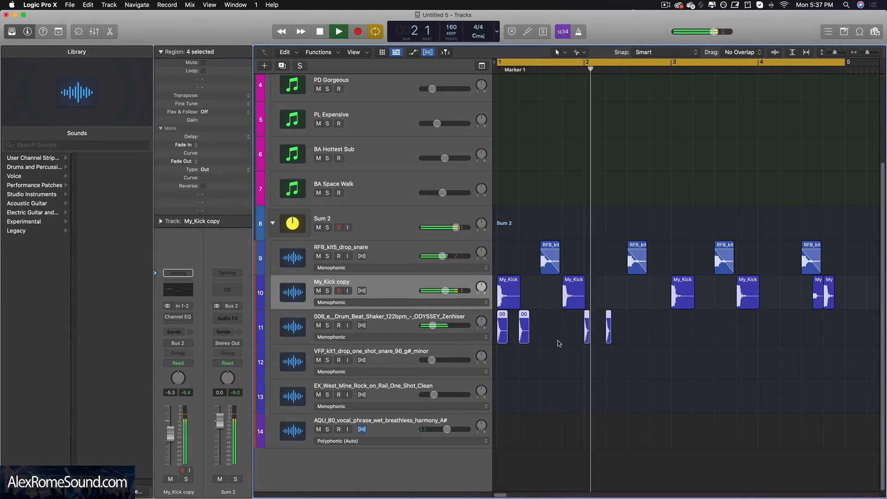
{"action": "key", "text": "space"}
Place the VFP_kit1_drop_one_shot_snare region on beat 3 of bar 2 and beat 3 of bar 4.
{"action": "left_click", "coordinate": [706, 381]}
{"action": "key", "text": "super+Left"}
{"action": "left_click_drag", "start_coordinate": [740, 361], "coordinate": [654, 365]}
{"action": "left_click", "coordinate": [693, 394]}
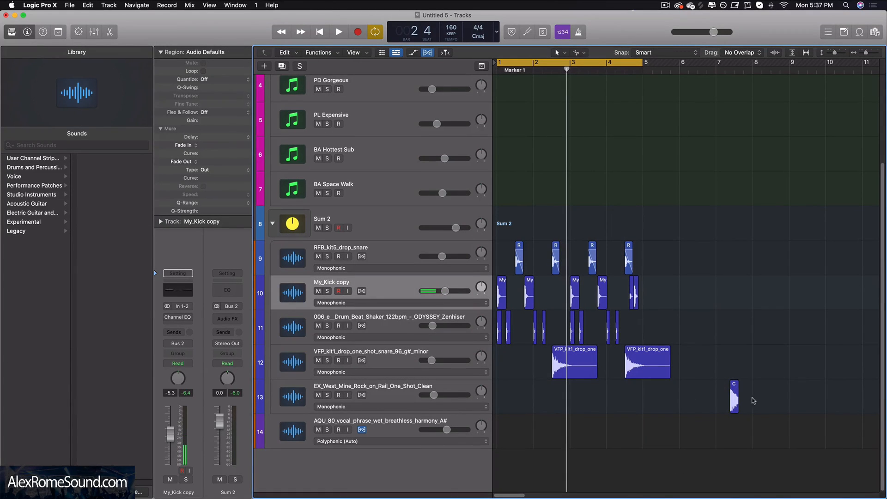
Place the CHW_FX hit region on beat 4 of bar 2 and play the loop.
{"action": "left_click_drag", "start_coordinate": [736, 392], "coordinate": [566, 398]}
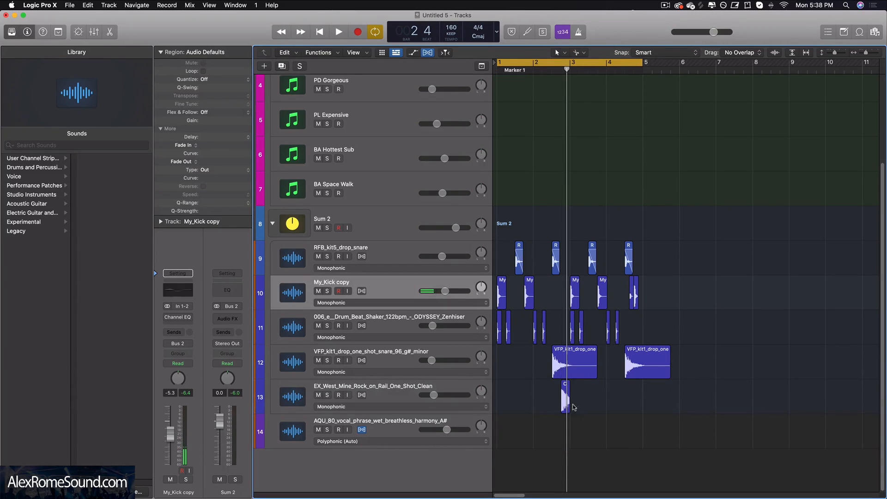
{"action": "key", "text": "space"}
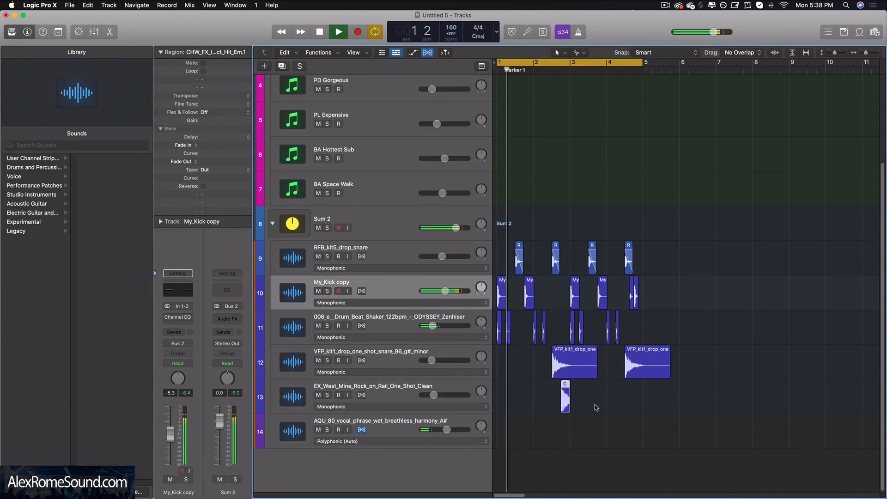
{"action": "left_click", "coordinate": [569, 416]}
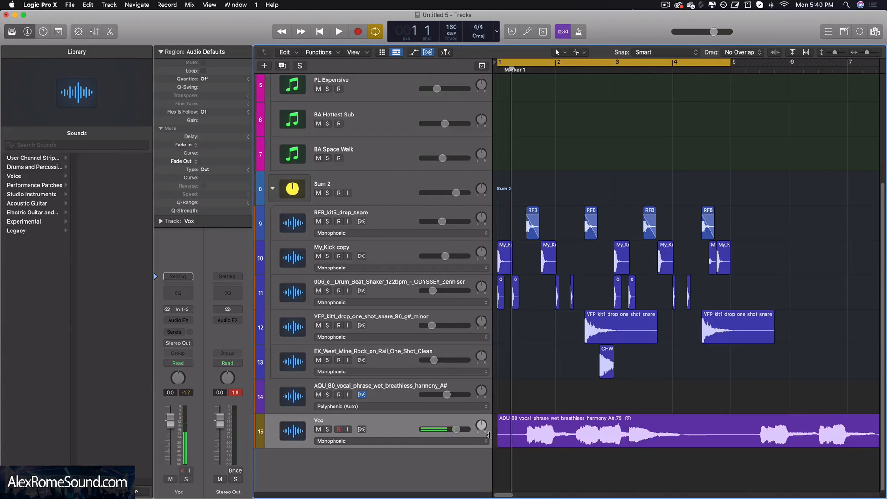
Slice the vocal phrase on the Vox track into short pieces around its sung sections in bars 1 and 2.
{"action": "left_click", "coordinate": [328, 429]}
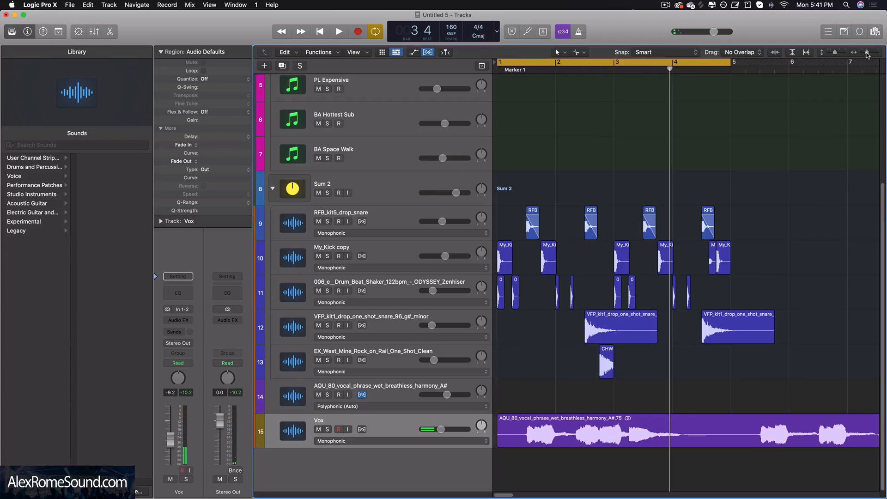
{"action": "mouse_move", "coordinate": [868, 53]}
{"action": "left_mouse_down"}
{"action": "mouse_move", "coordinate": [858, 64]}
{"action": "mouse_move", "coordinate": [870, 52]}
{"action": "left_mouse_up"}
{"action": "left_click_drag", "start_coordinate": [508, 496], "coordinate": [496, 496]}
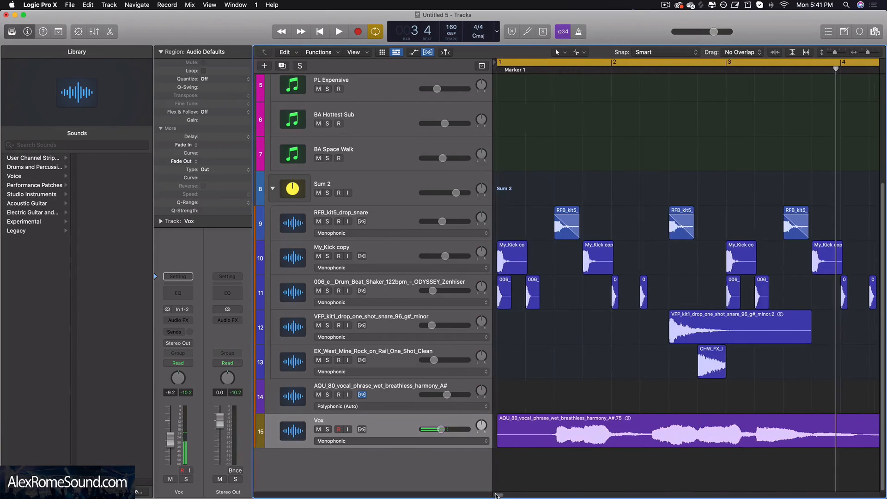
{"action": "left_click_drag", "start_coordinate": [575, 434], "coordinate": [555, 433]}
{"action": "left_click", "coordinate": [565, 434]}
{"action": "left_click", "coordinate": [594, 430]}
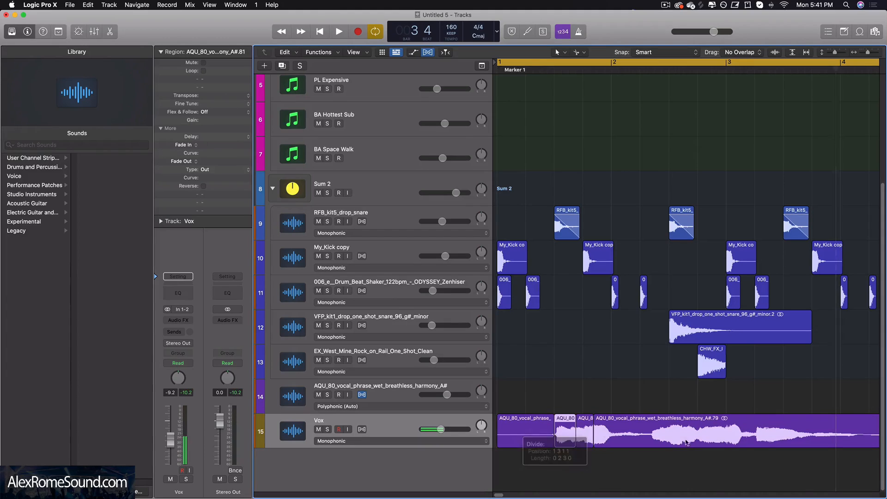
{"action": "left_click", "coordinate": [655, 430]}
{"action": "left_click", "coordinate": [716, 434]}
{"action": "left_click", "coordinate": [705, 434]}
{"action": "left_click", "coordinate": [684, 435]}
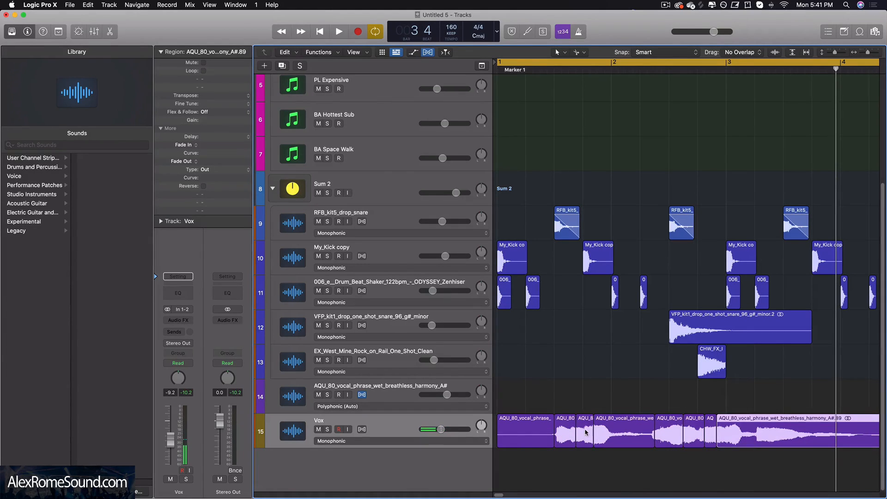
Rearrange the vocal slices into a chopped rhythm starting at bar 1 and slightly lower the Vox track's volume.
{"action": "left_click_drag", "start_coordinate": [585, 432], "coordinate": [507, 433]}
{"action": "left_click_drag", "start_coordinate": [566, 434], "coordinate": [538, 436]}
{"action": "left_click_drag", "start_coordinate": [625, 434], "coordinate": [508, 434]}
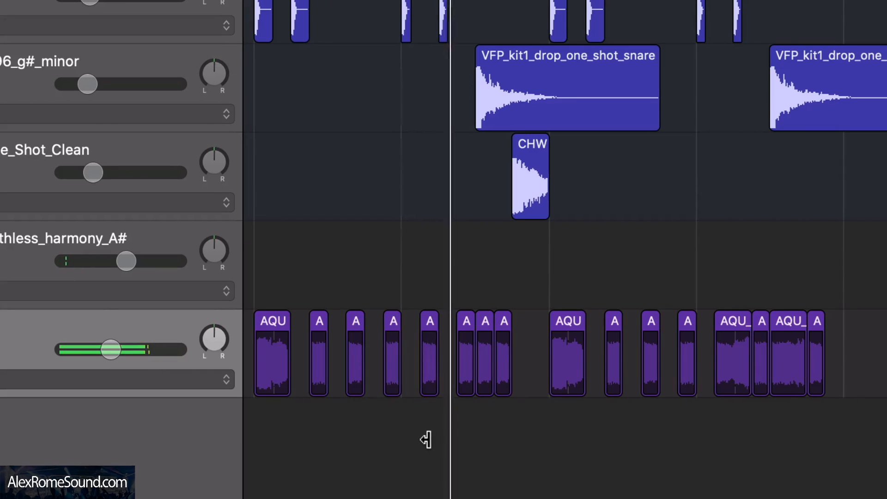
{"action": "left_click_drag", "start_coordinate": [105, 344], "coordinate": [96, 351]}
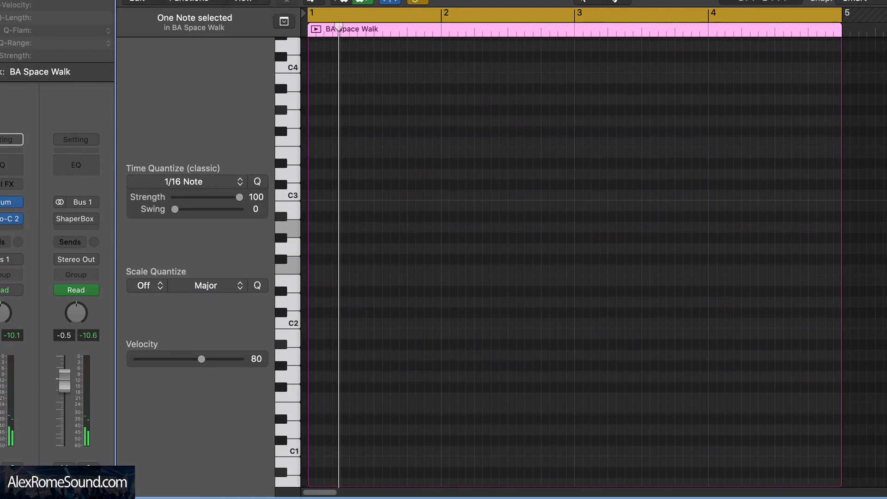
Write a four-bar BA Space Walk bass line using F0, G#0, C#0 and A#0 notes and play it back.
{"action": "left_click_drag", "start_coordinate": [402, 0], "coordinate": [411, 398]}
{"action": "scroll", "coordinate": [438, 290], "scroll_direction": "up", "scroll_amount": 5}
{"action": "left_click", "coordinate": [457, 23]}
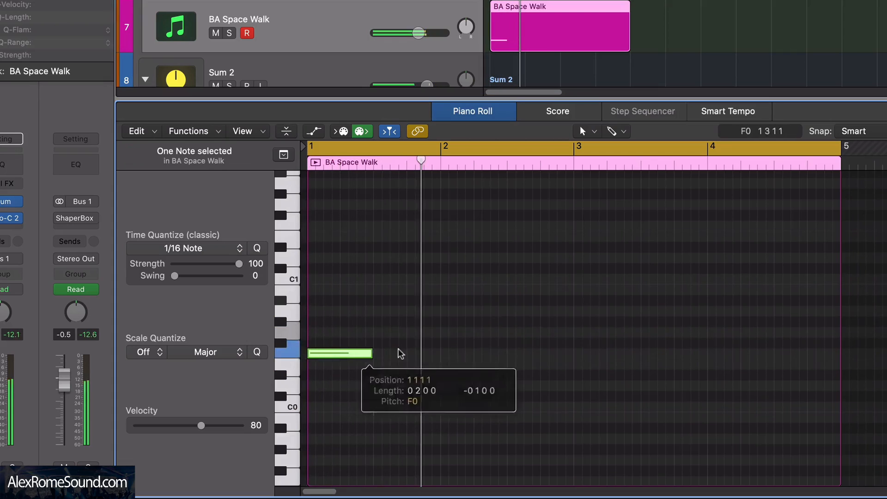
{"action": "left_click_drag", "start_coordinate": [651, 405], "coordinate": [674, 396]}
{"action": "left_click_drag", "start_coordinate": [596, 396], "coordinate": [693, 375]}
{"action": "left_click_drag", "start_coordinate": [693, 375], "coordinate": [693, 302]}
{"action": "left_click_drag", "start_coordinate": [772, 300], "coordinate": [840, 301]}
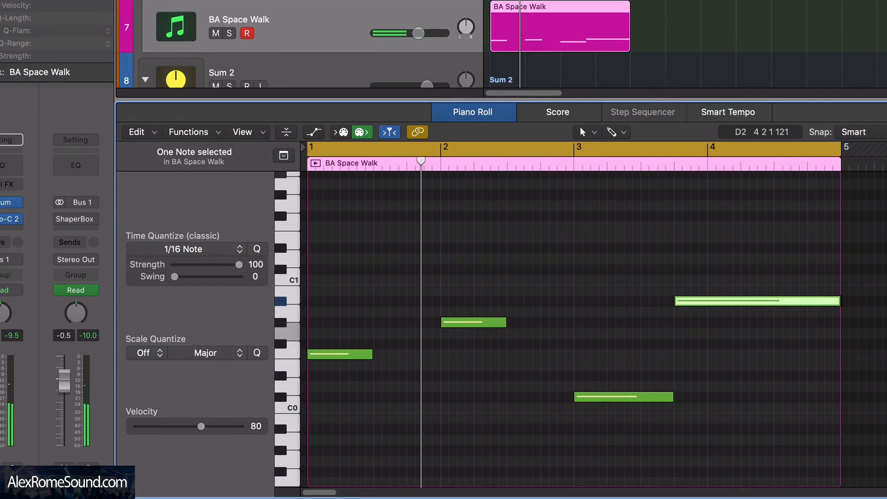
{"action": "scroll", "coordinate": [615, 56], "scroll_direction": "down", "scroll_amount": 4}
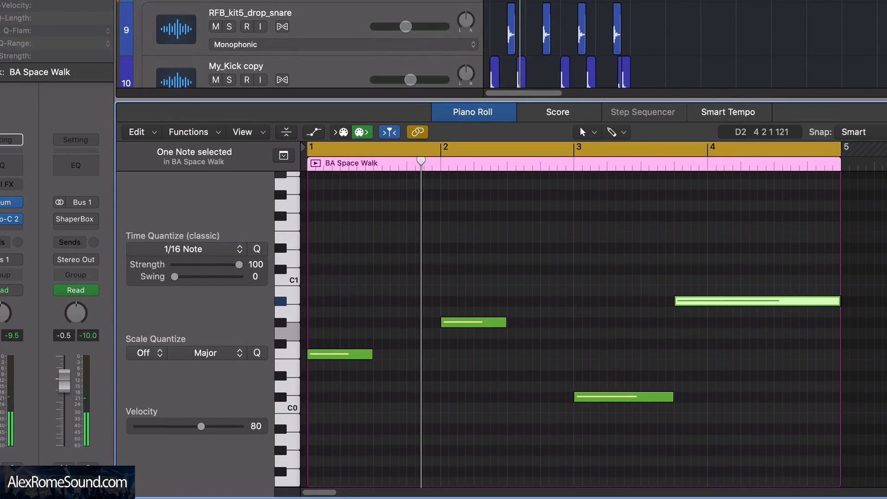
{"action": "scroll", "coordinate": [595, 6], "scroll_direction": "down", "scroll_amount": 1}
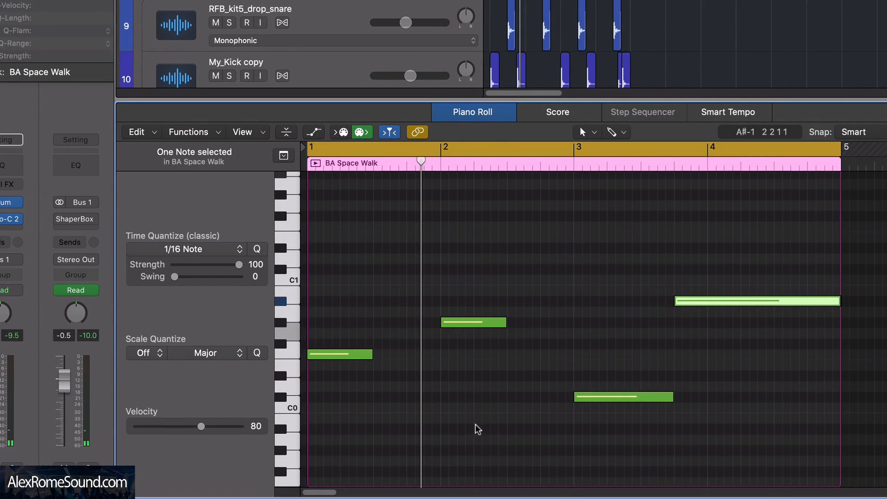
{"action": "key", "text": "space"}
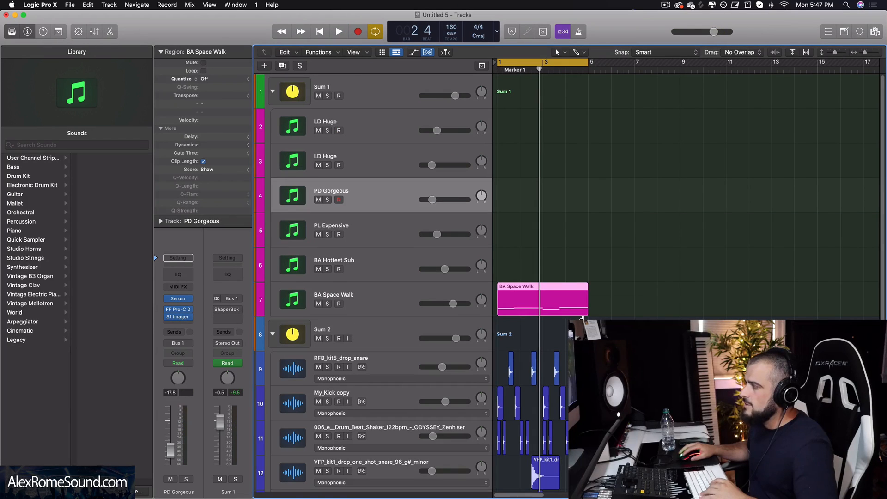
Duplicate the BA Space Walk region, move the copy to bar 1 of the first LD Huge track and open its notes.
{"action": "key", "text": "cmd+r"}
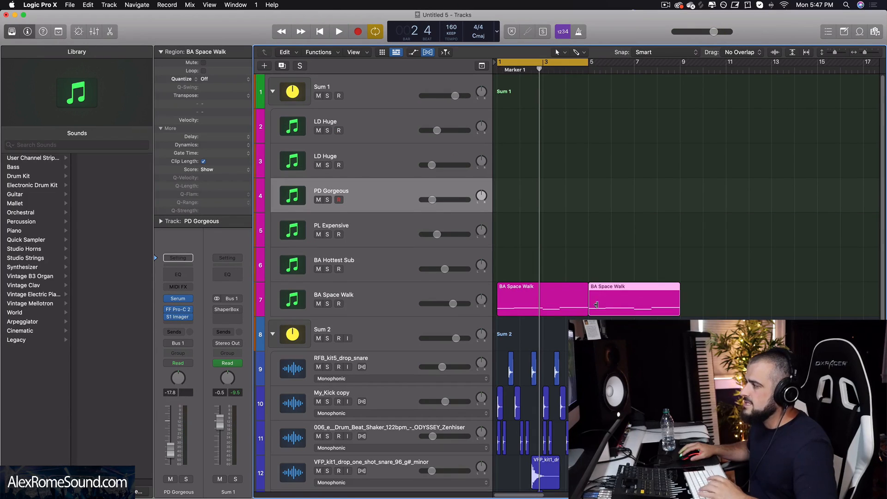
{"action": "left_click_drag", "start_coordinate": [590, 293], "coordinate": [501, 120]}
{"action": "left_click", "coordinate": [530, 154]}
{"action": "double_click", "coordinate": [544, 133]}
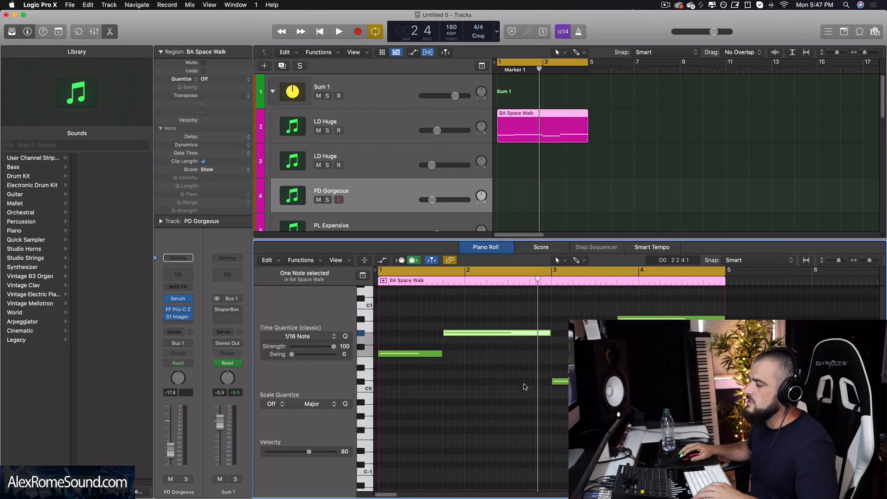
{"action": "scroll", "coordinate": [526, 388], "scroll_direction": "up", "scroll_amount": 5}
Browse Serum's Visionary presets on the first LD Huge track as far as LD Huge, and close the plug-in.
{"action": "left_click", "coordinate": [365, 119]}
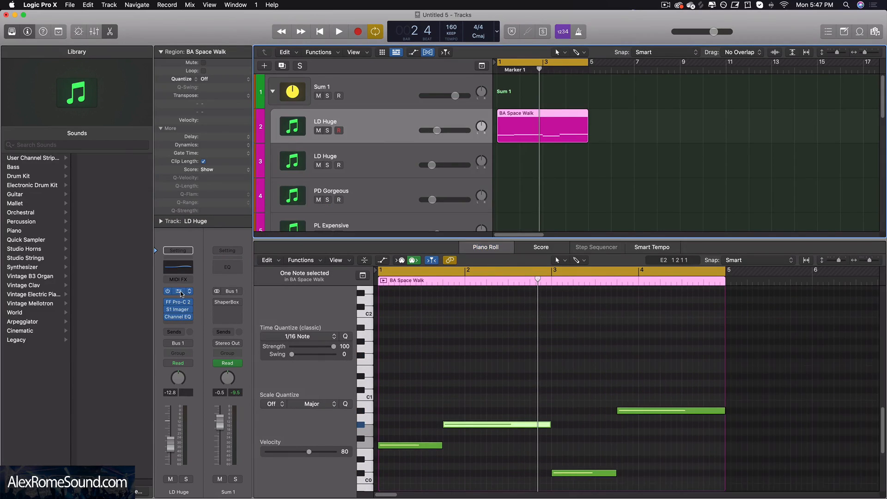
{"action": "left_click", "coordinate": [180, 292]}
{"action": "left_click", "coordinate": [506, 157]}
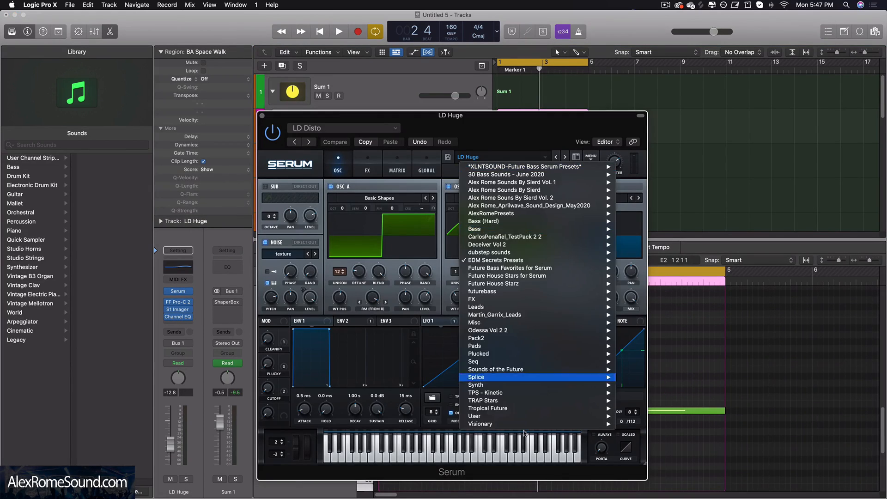
{"action": "mouse_move", "coordinate": [525, 424]}
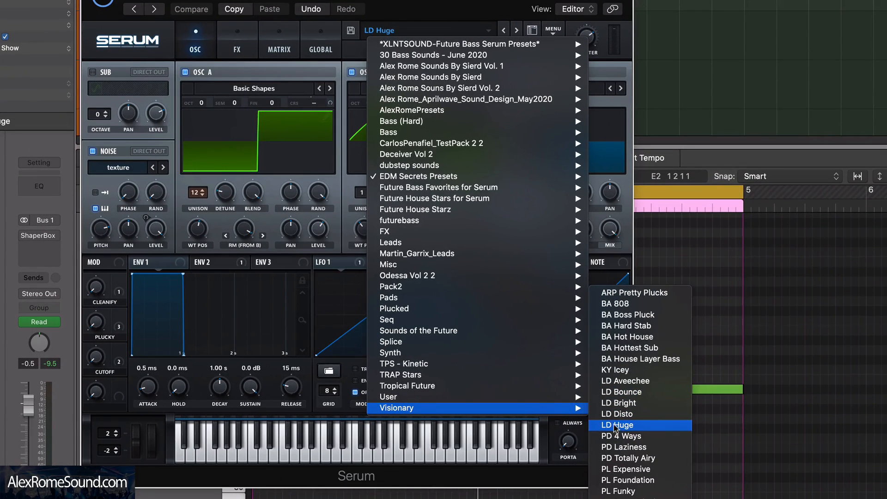
{"action": "left_click_drag", "start_coordinate": [403, 1], "coordinate": [400, 1]}
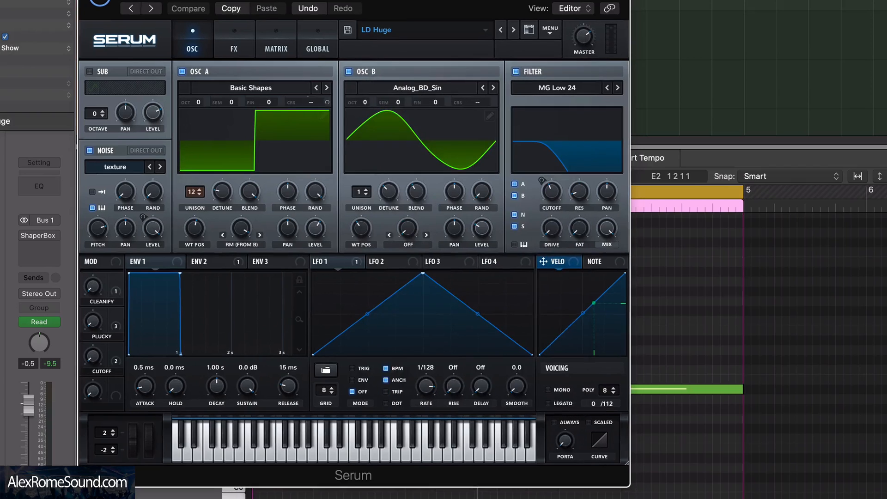
{"action": "key", "text": "super+w"}
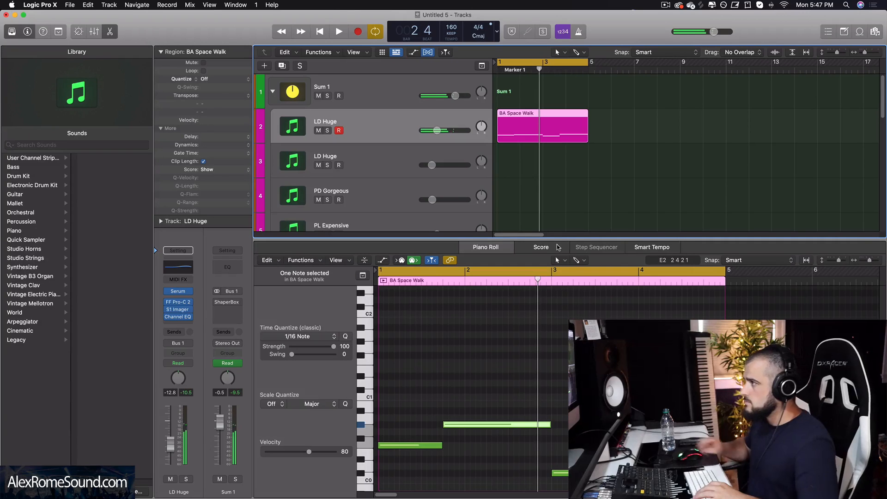
Select the BA Space Walk region copy on the first LD Huge track.
{"action": "left_click", "coordinate": [615, 131]}
{"action": "left_click", "coordinate": [391, 124]}
{"action": "left_click", "coordinate": [586, 177]}
{"action": "left_click", "coordinate": [543, 120]}
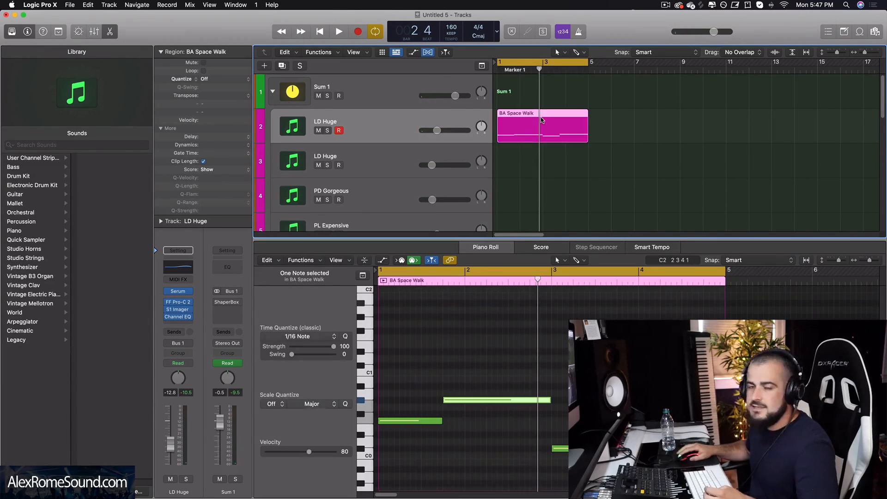